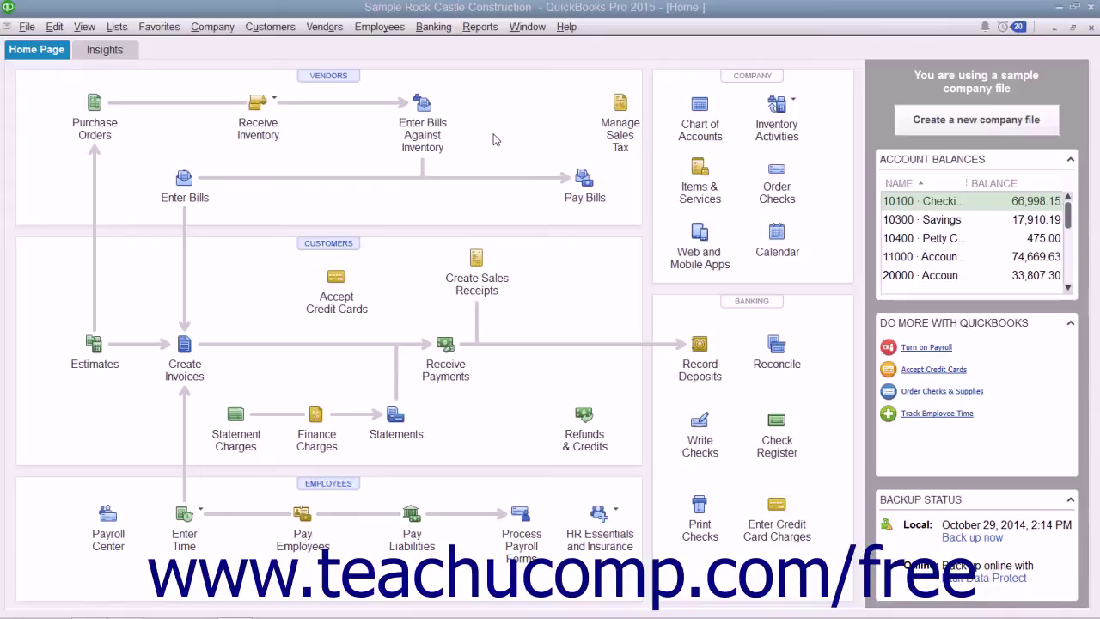
# Step: Open Write Checks and recall the $115.00 Cal Telephone check dated 12/23/2019 for printing
pyautogui.click(431, 28)
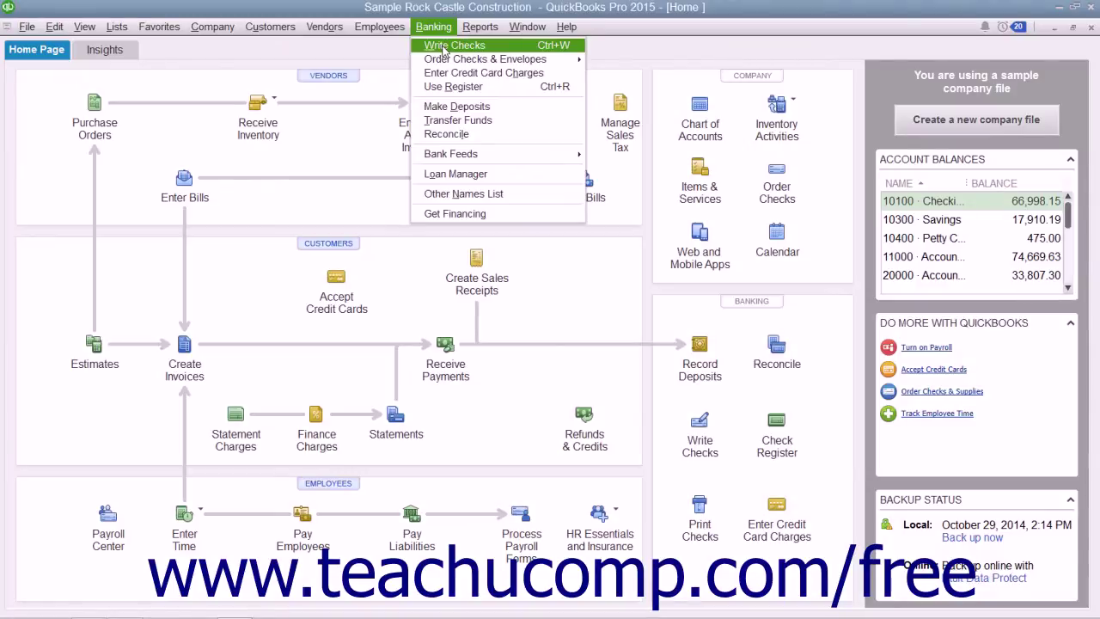
pyautogui.click(442, 48)
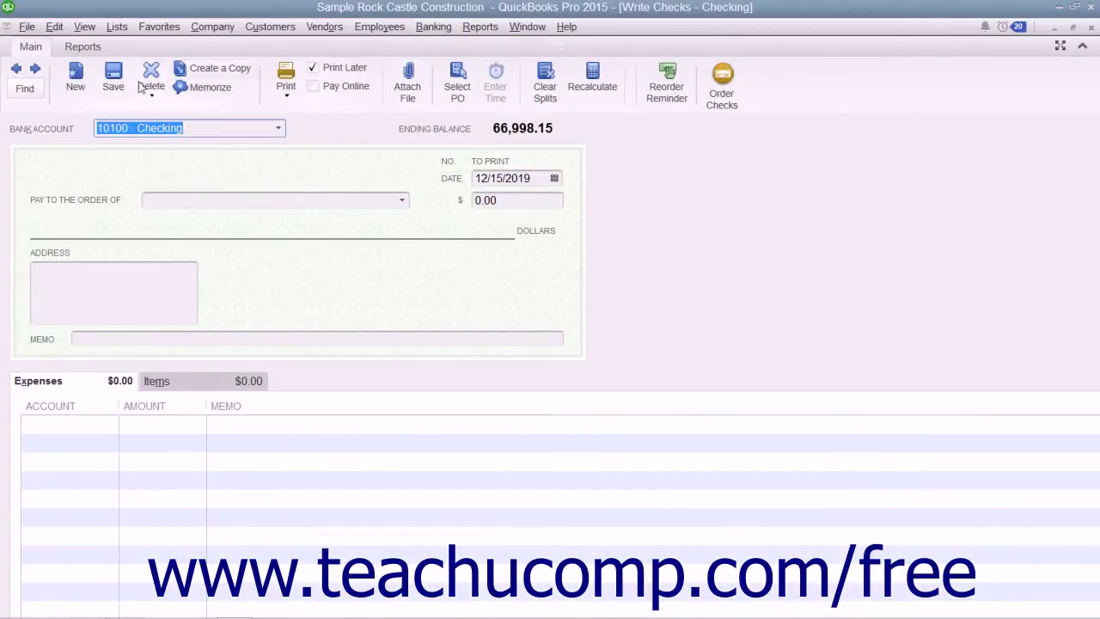
pyautogui.click(13, 69)
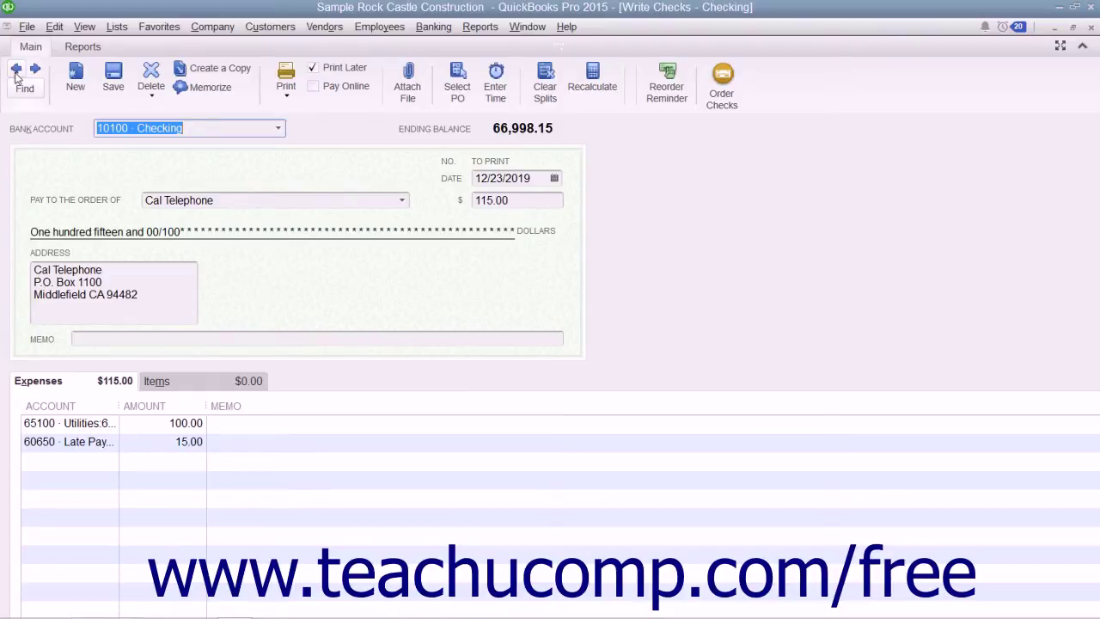
pyautogui.click(290, 93)
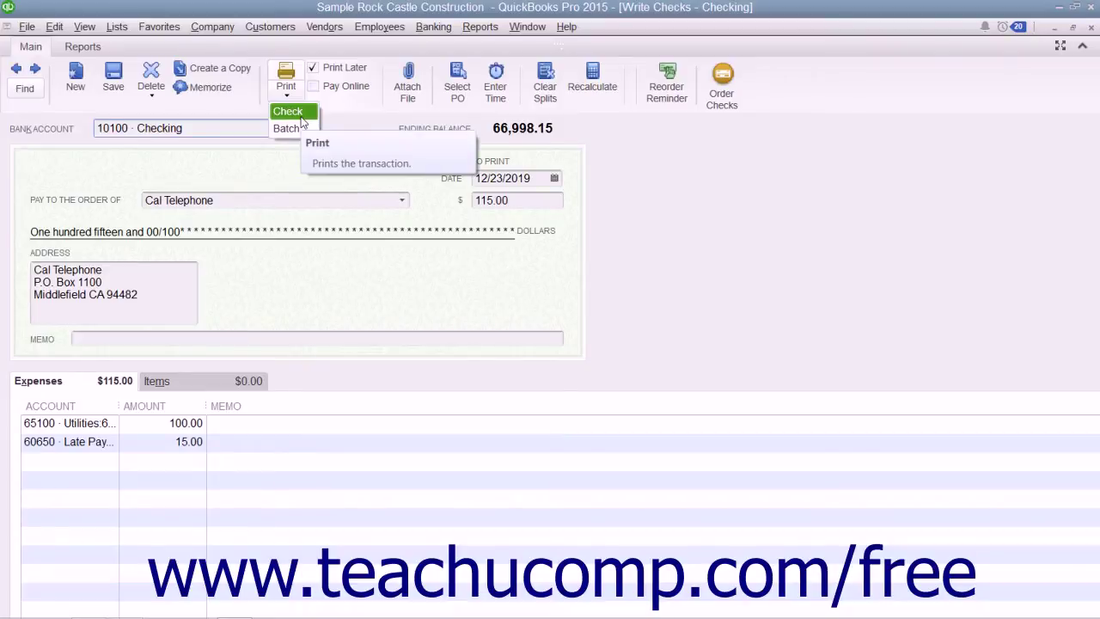
pyautogui.click(293, 112)
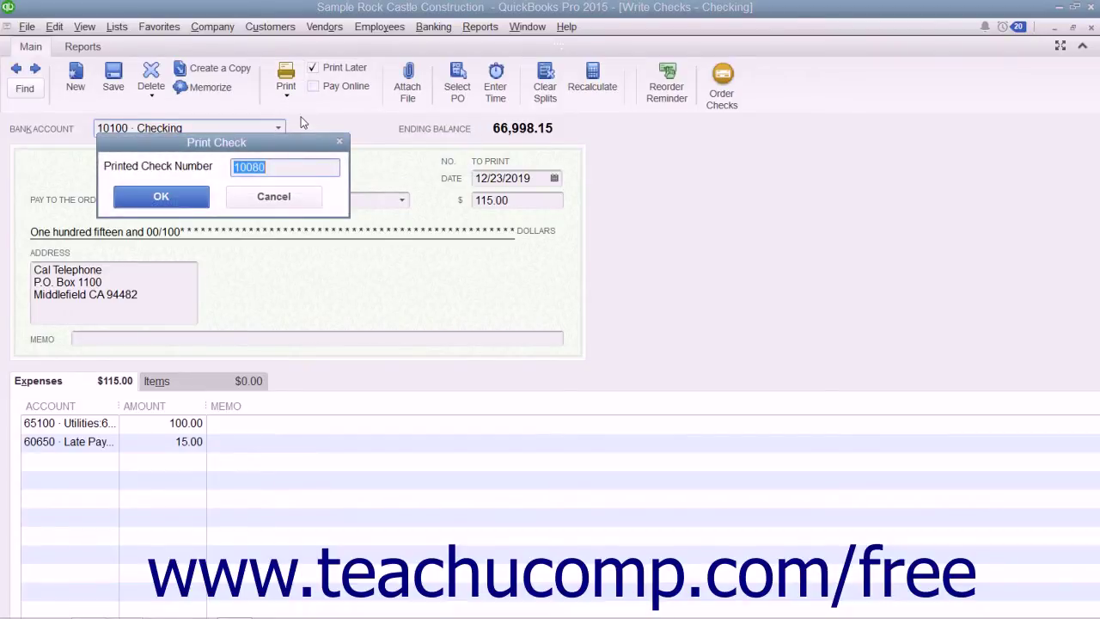
pyautogui.click(282, 167)
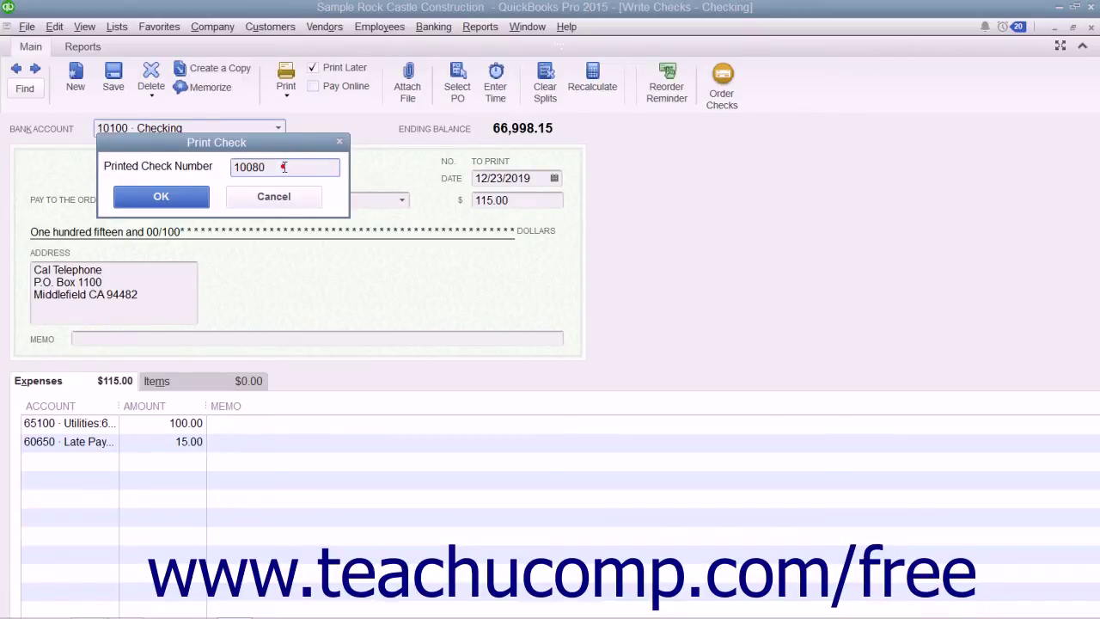
pyautogui.click(198, 198)
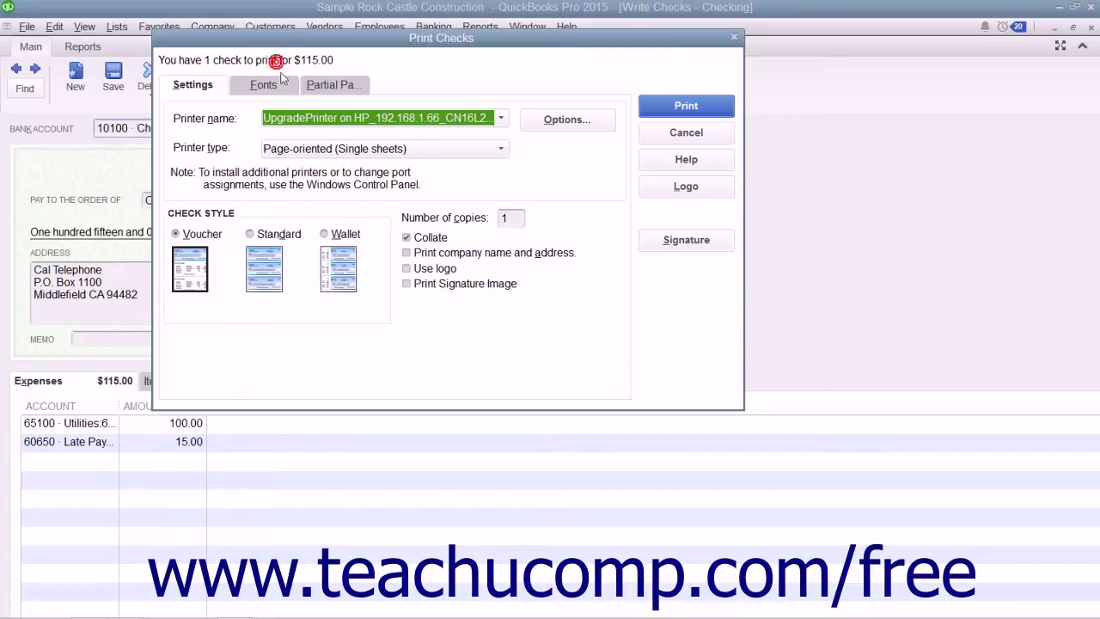
pyautogui.click(669, 135)
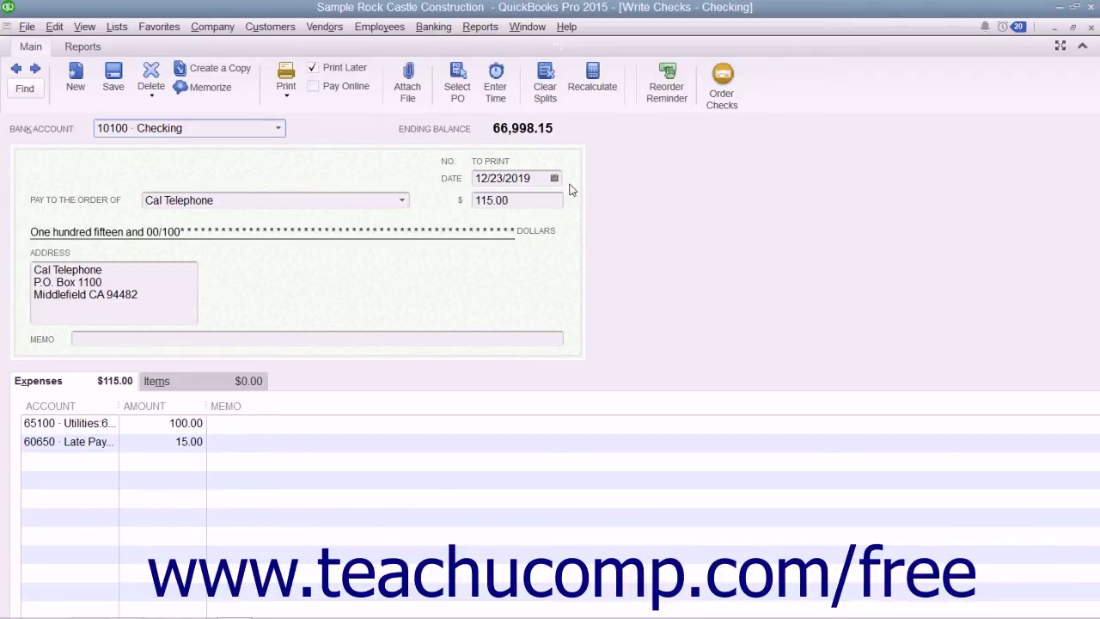
pyautogui.click(287, 95)
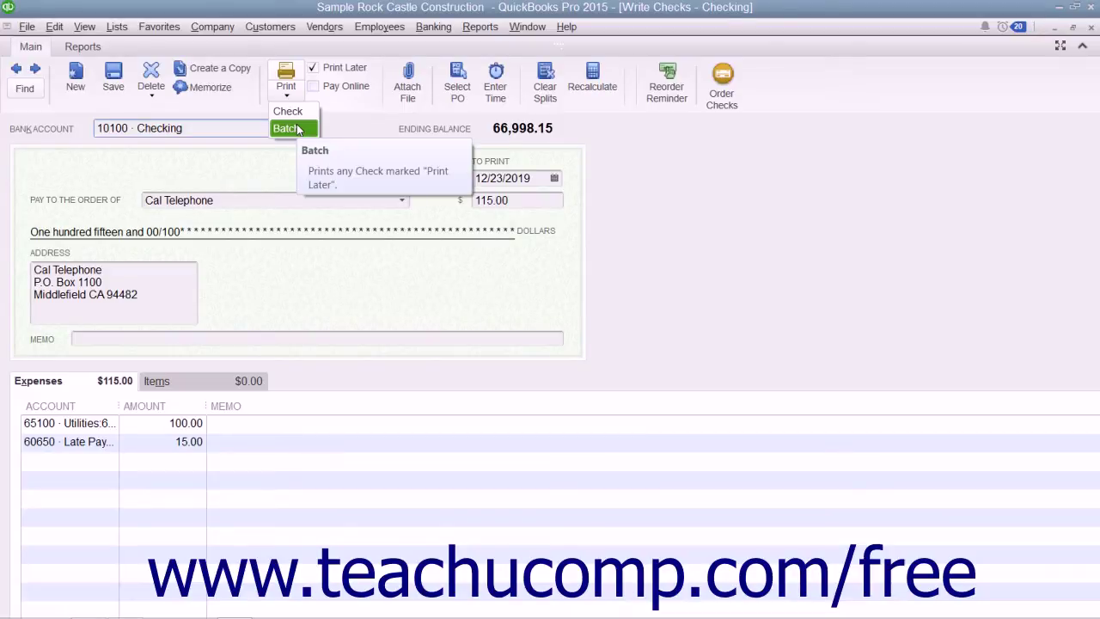
# Step: Start a batch print, excluding the Cal Gas & Electric check and both Cal Telephone checks
pyautogui.click(296, 128)
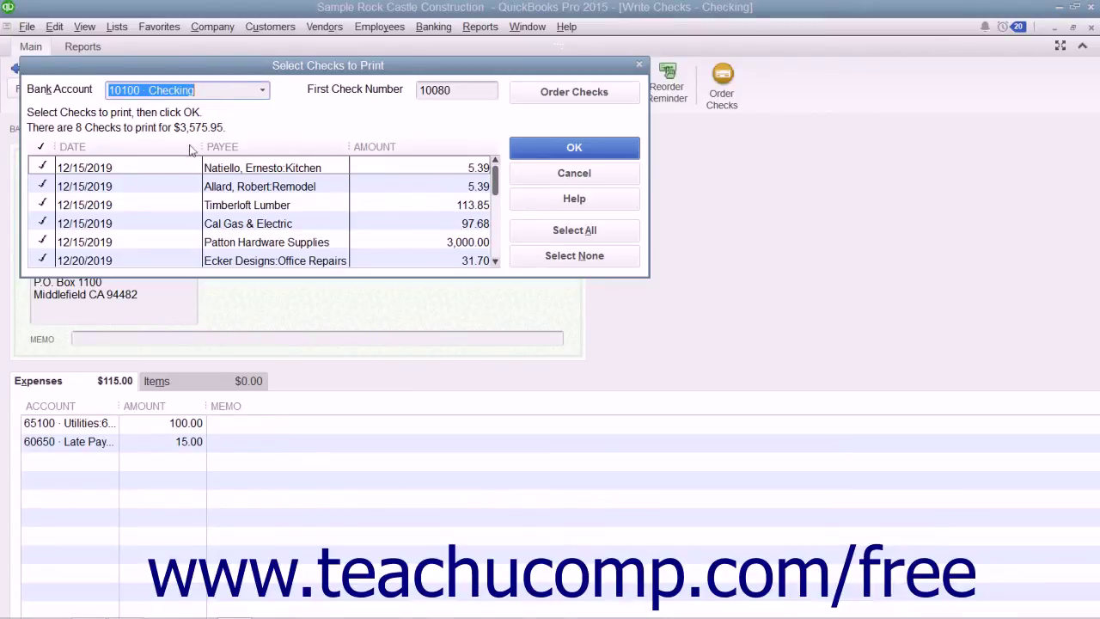
pyautogui.click(47, 222)
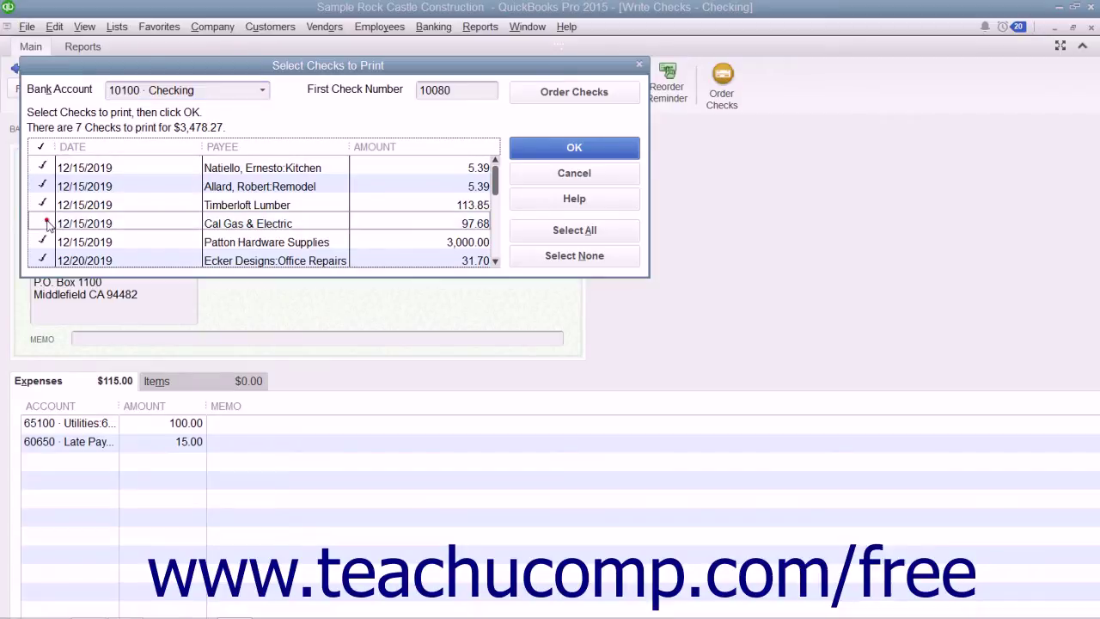
pyautogui.scroll(-1, 47, 225)
pyautogui.click(46, 243)
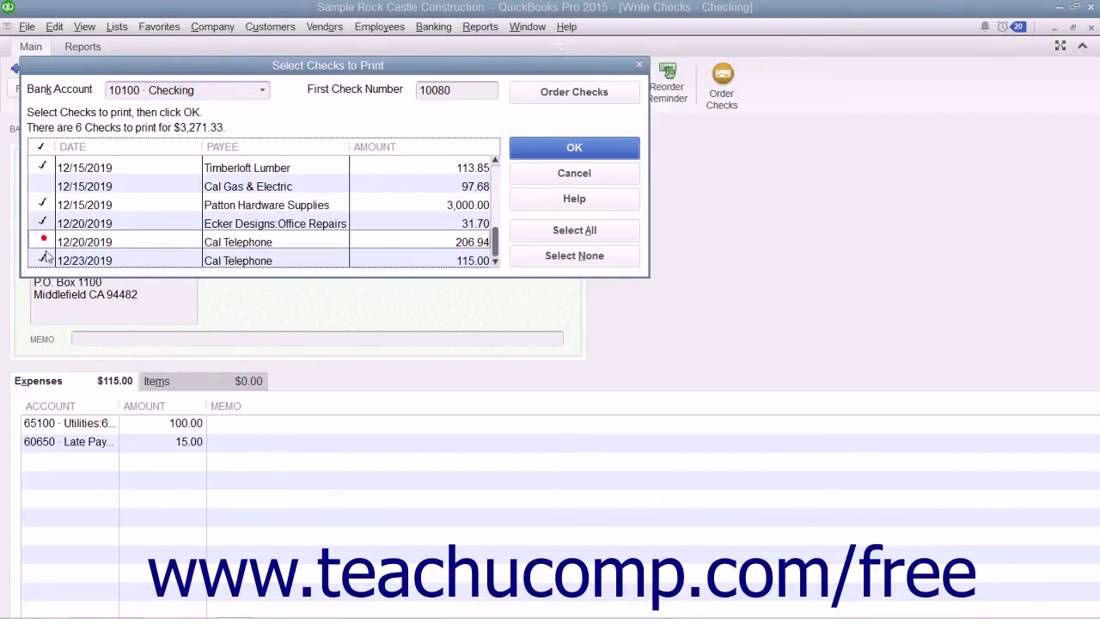
pyautogui.click(42, 258)
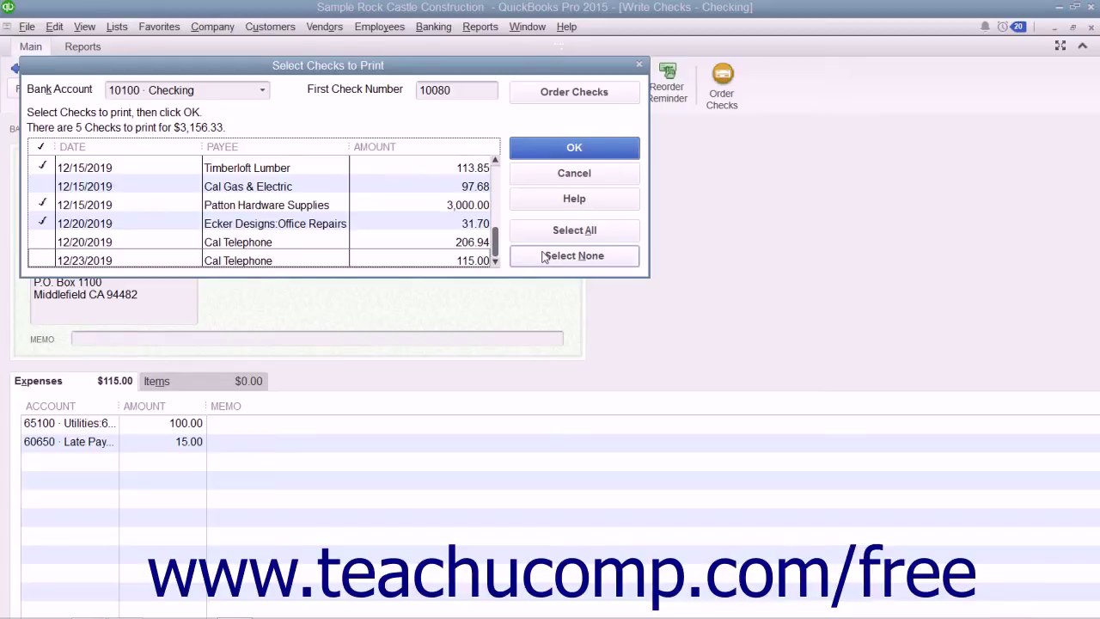
# Step: Keep 10100 · Checking as the bank account and 10080 as the first check number
pyautogui.click(262, 90)
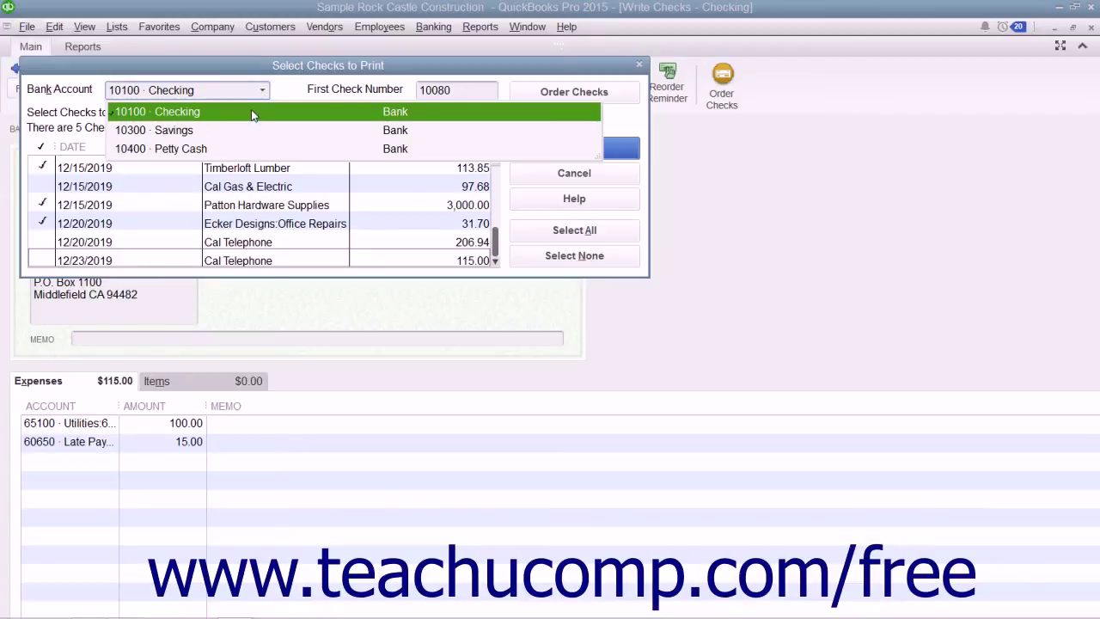
pyautogui.click(251, 110)
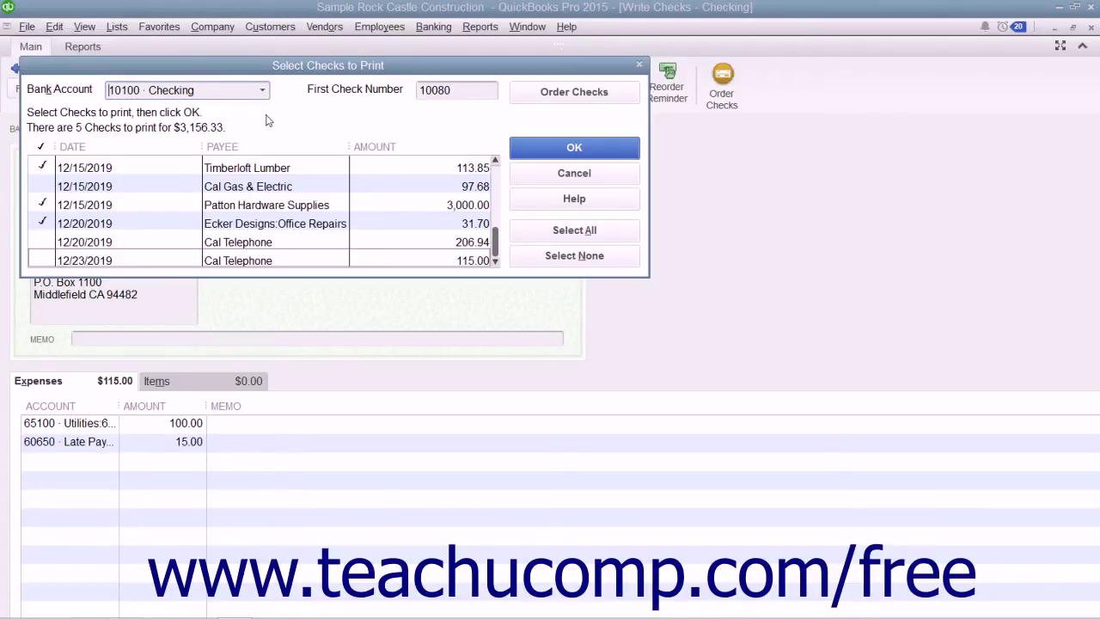
pyautogui.click(470, 89)
# Step: Accept the 5-check batch, review the print settings tabs, and keep Voucher check style
pyautogui.click(544, 148)
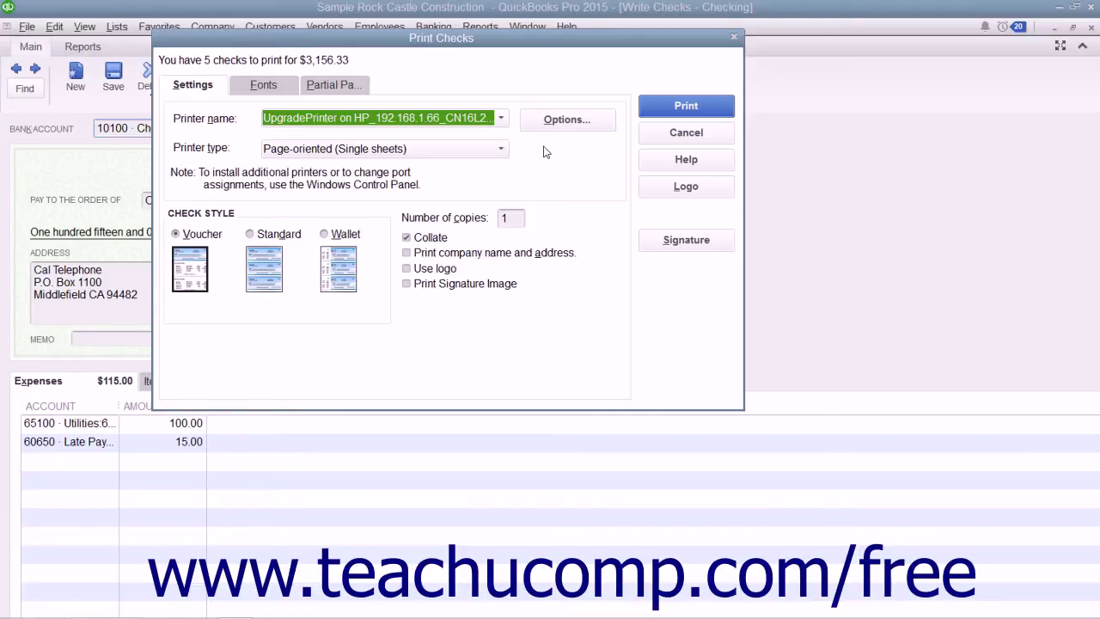
pyautogui.click(208, 87)
pyautogui.click(264, 87)
pyautogui.click(333, 86)
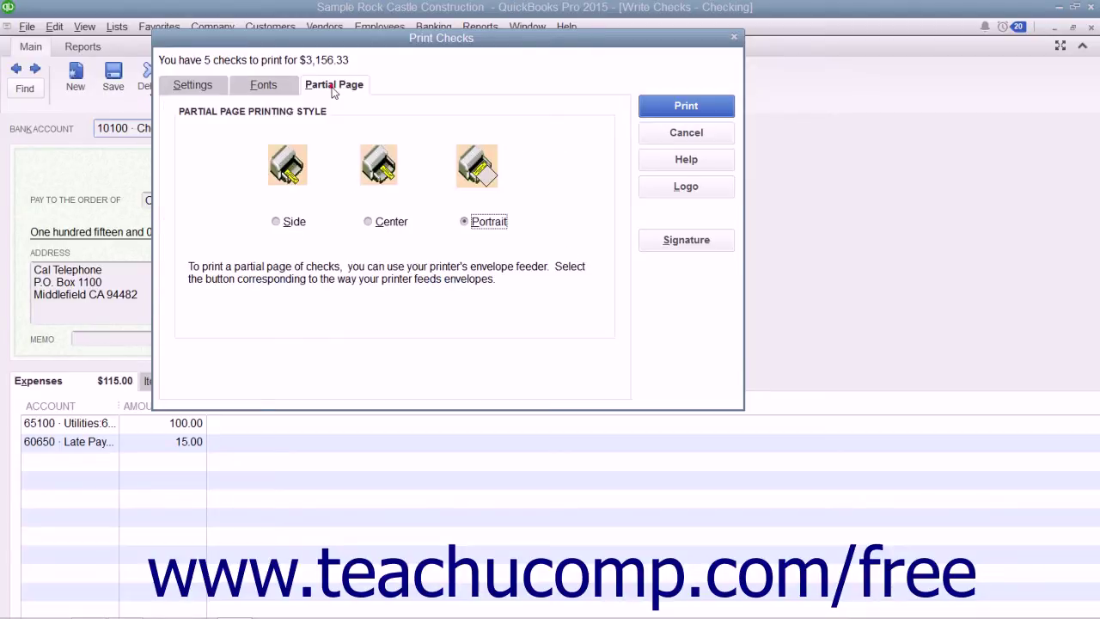
pyautogui.click(210, 91)
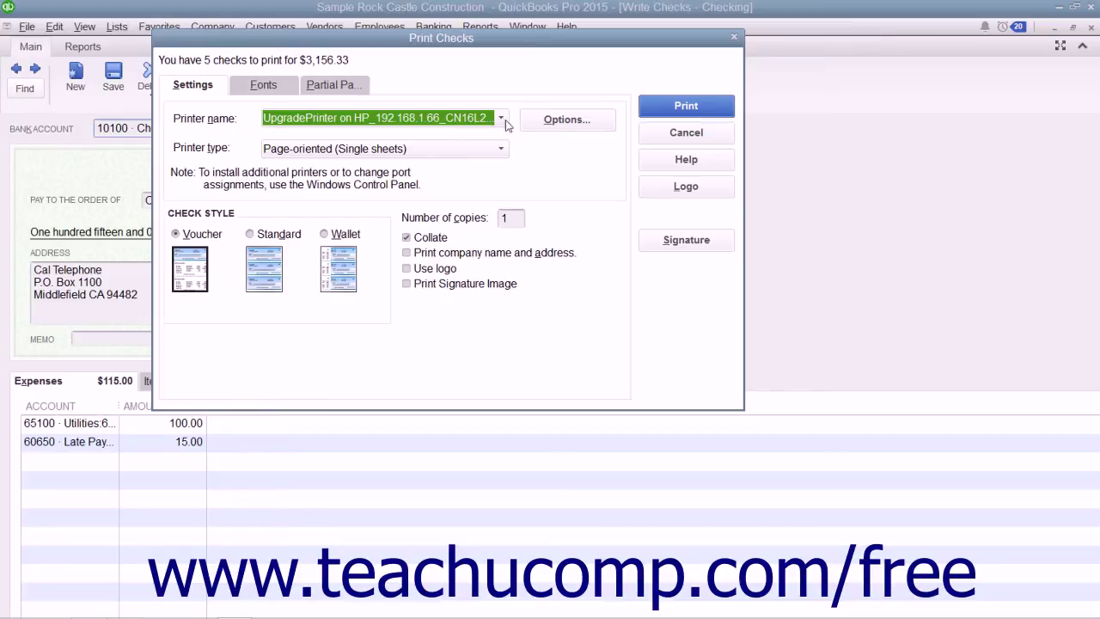
pyautogui.click(511, 153)
pyautogui.click(177, 236)
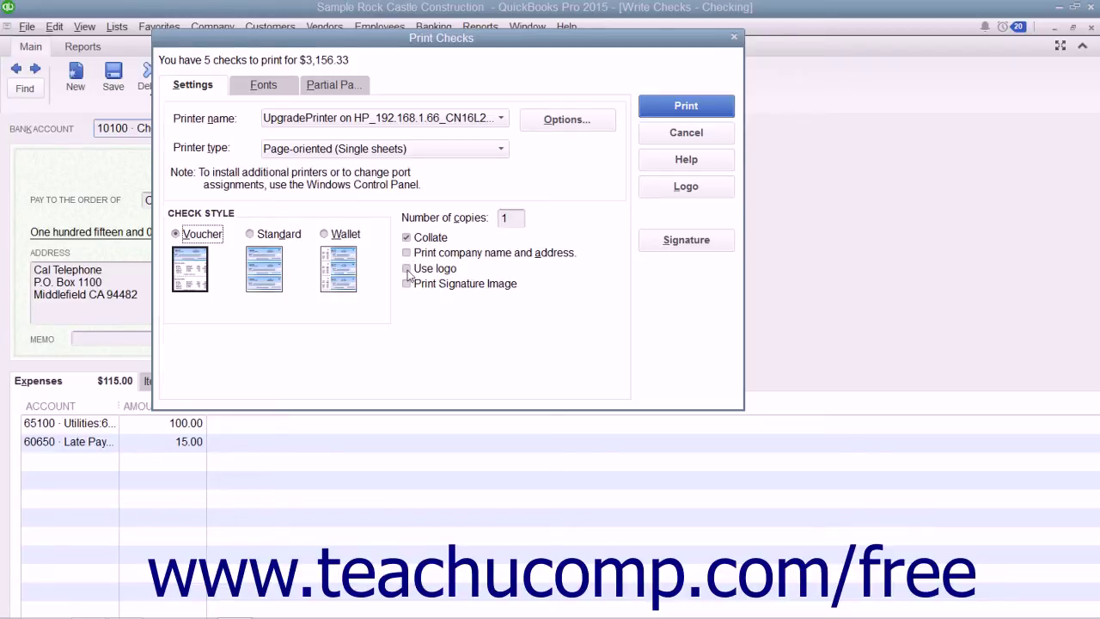
# Step: Turn on Use logo and load the RCC Logo image from the Pictures folder
pyautogui.click(406, 269)
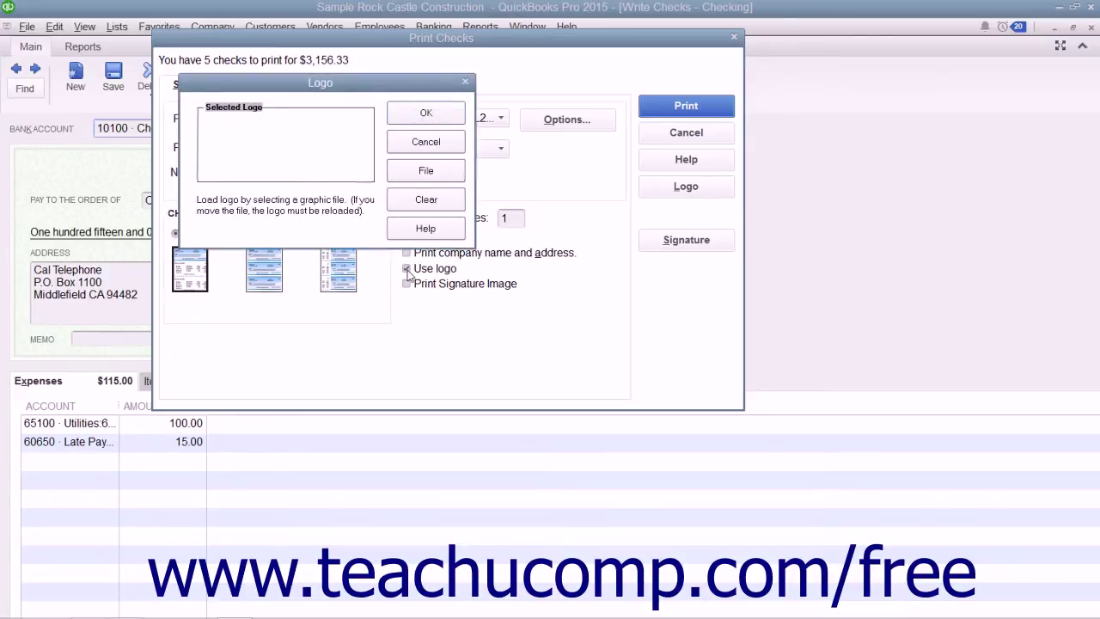
pyautogui.click(438, 178)
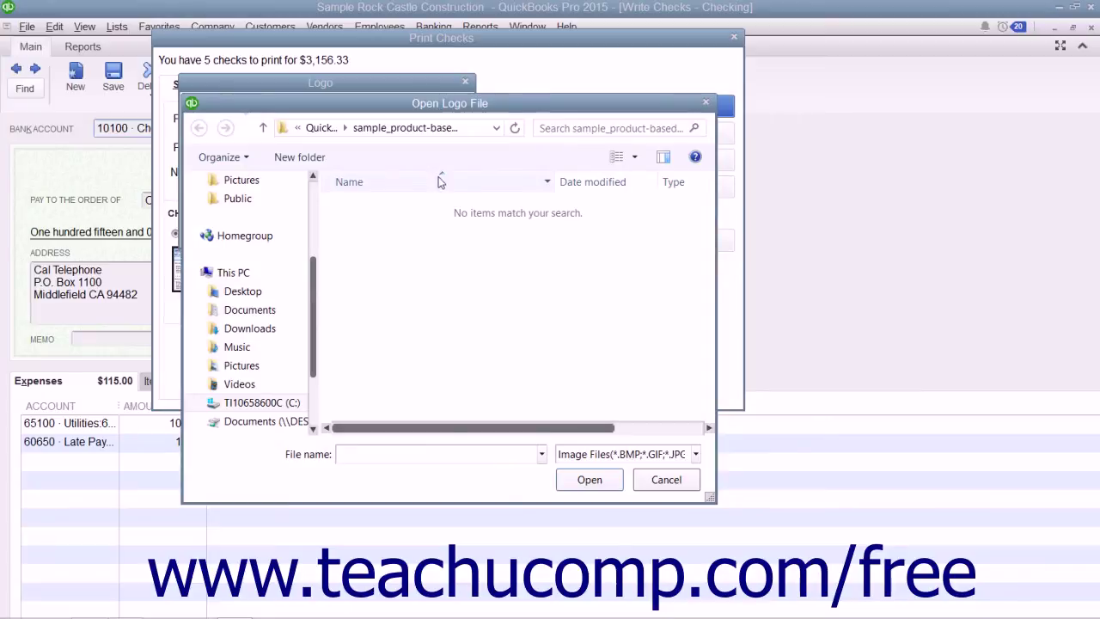
pyautogui.click(253, 368)
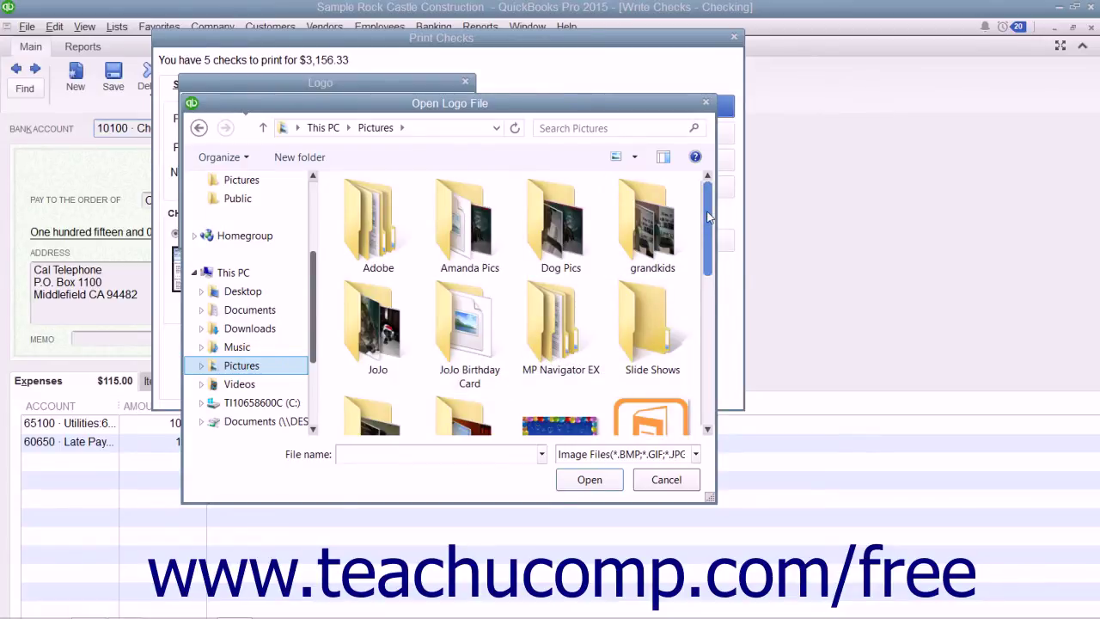
pyautogui.moveTo(708, 217); pyautogui.dragTo(693, 328)
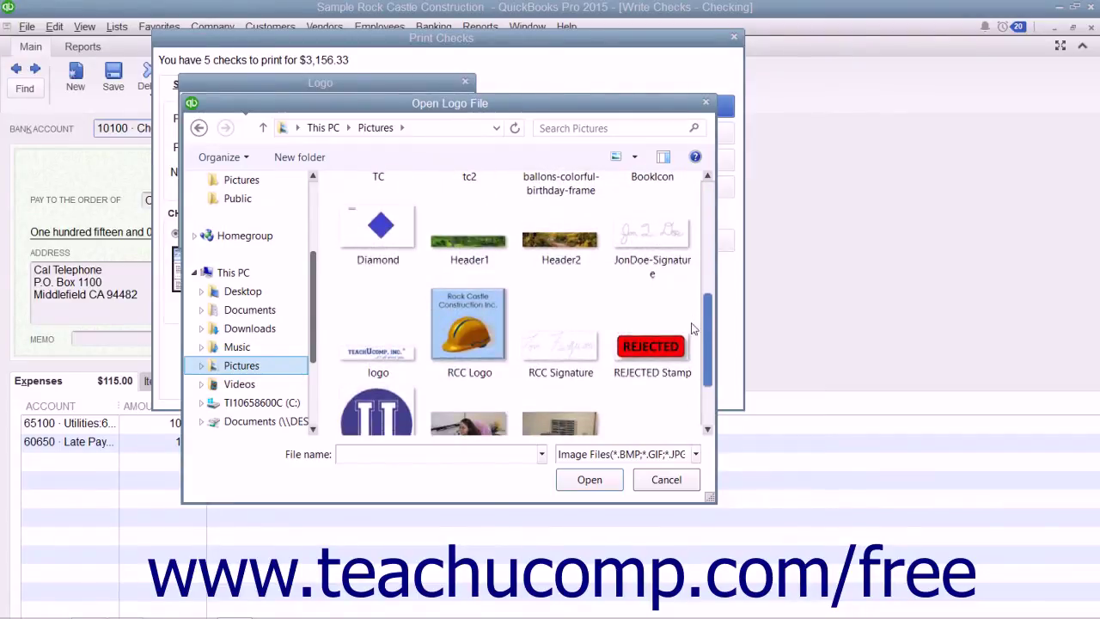
pyautogui.click(458, 348)
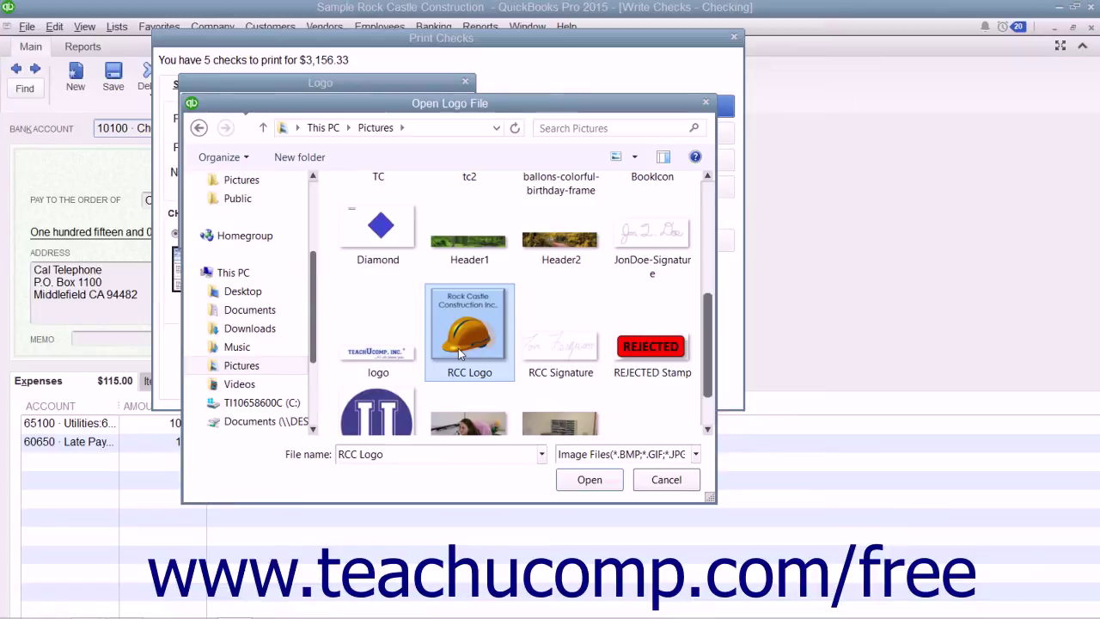
pyautogui.click(590, 480)
pyautogui.click(513, 243)
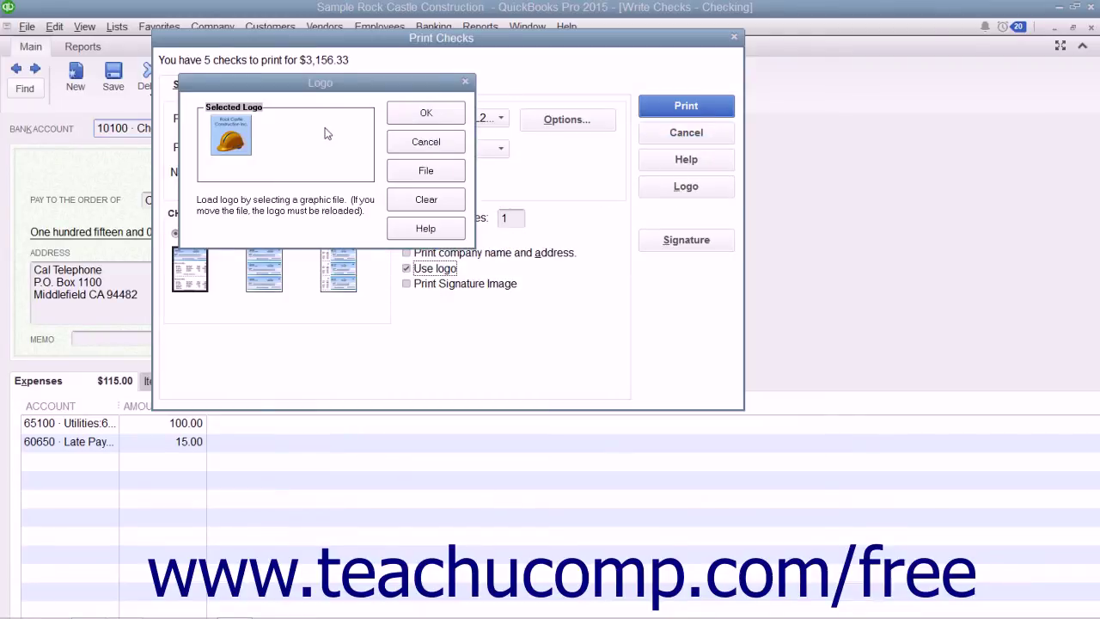
pyautogui.click(417, 118)
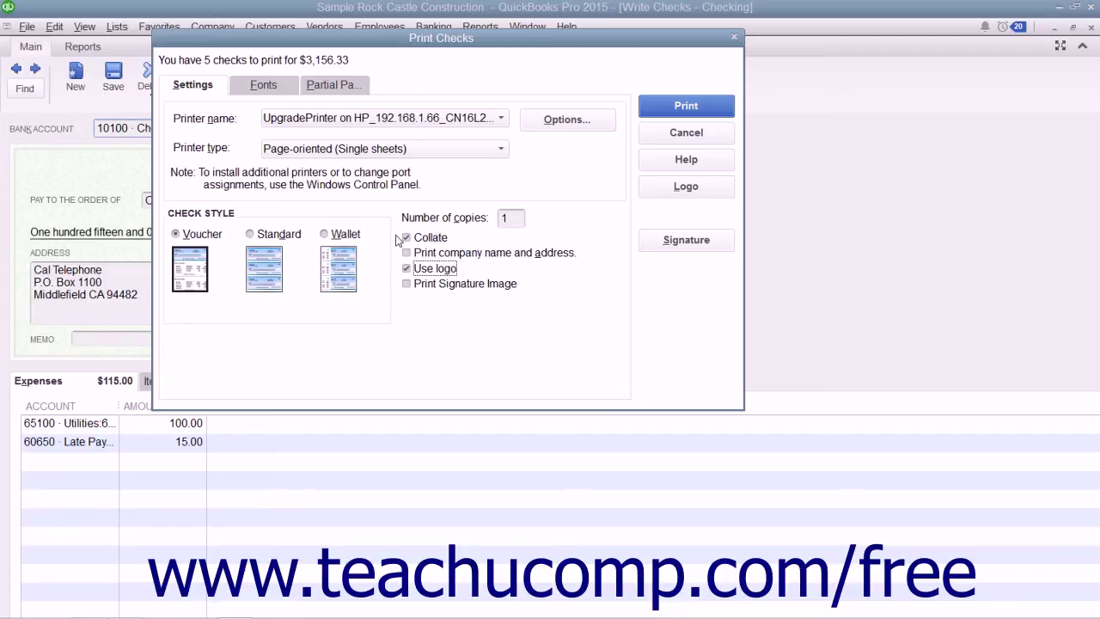
# Step: Turn on Print Signature Image and load RCC Signature from the Pictures folder
pyautogui.click(407, 284)
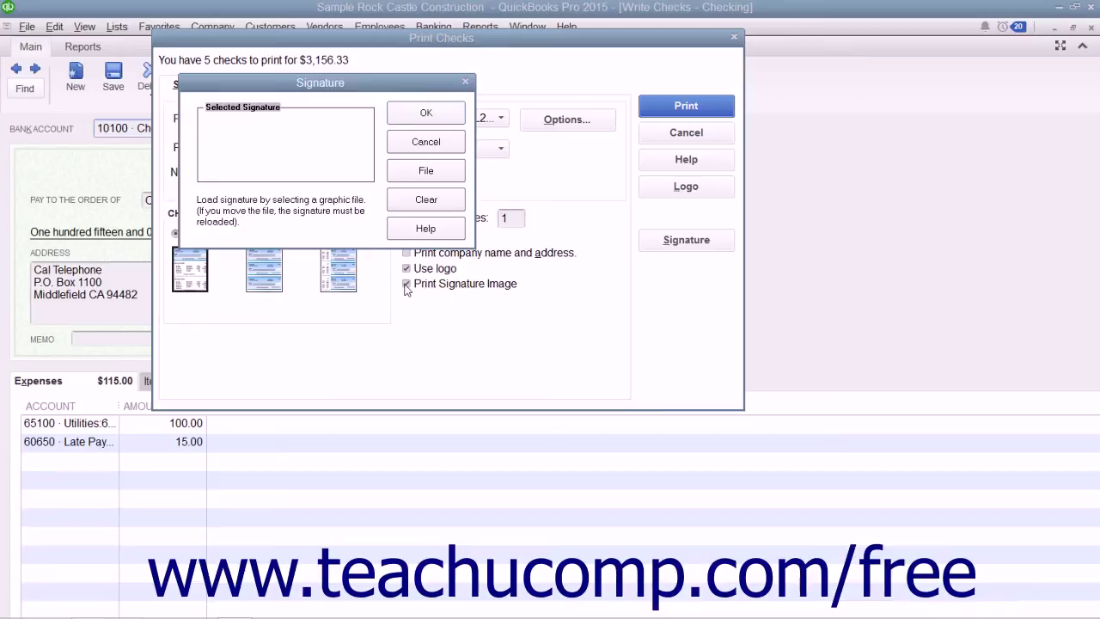
pyautogui.click(413, 177)
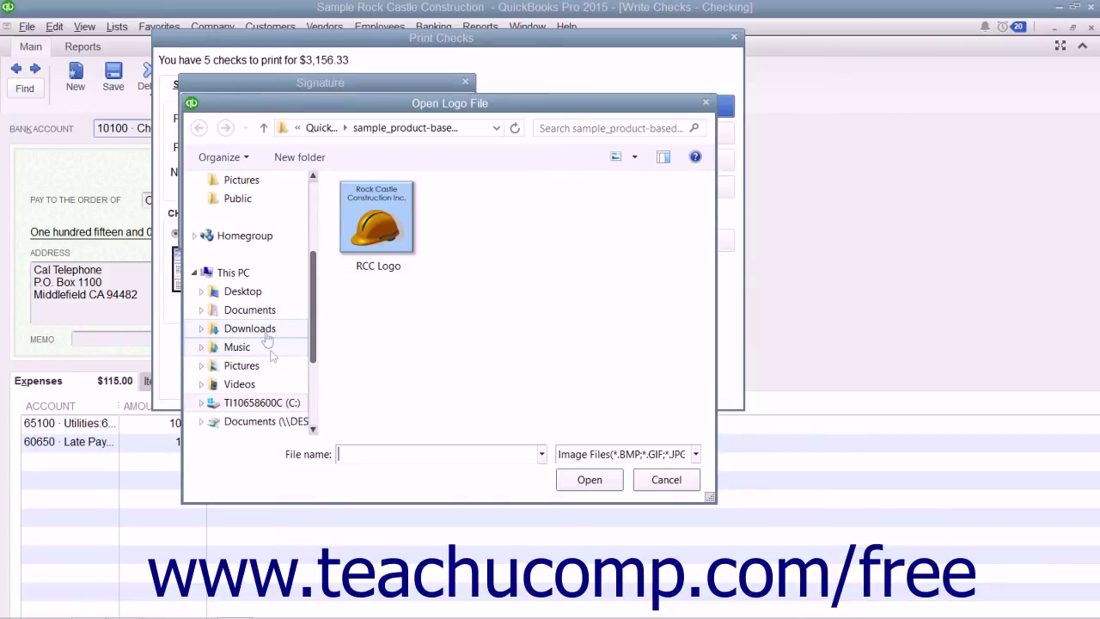
pyautogui.click(249, 366)
pyautogui.moveTo(707, 228); pyautogui.dragTo(700, 357)
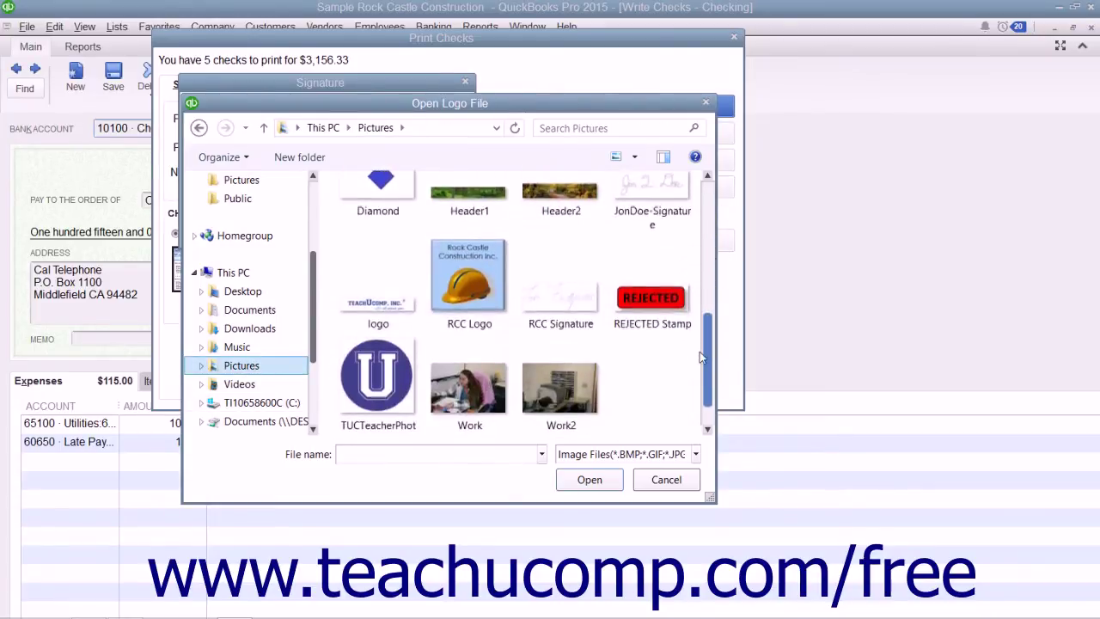
pyautogui.click(583, 301)
pyautogui.click(590, 480)
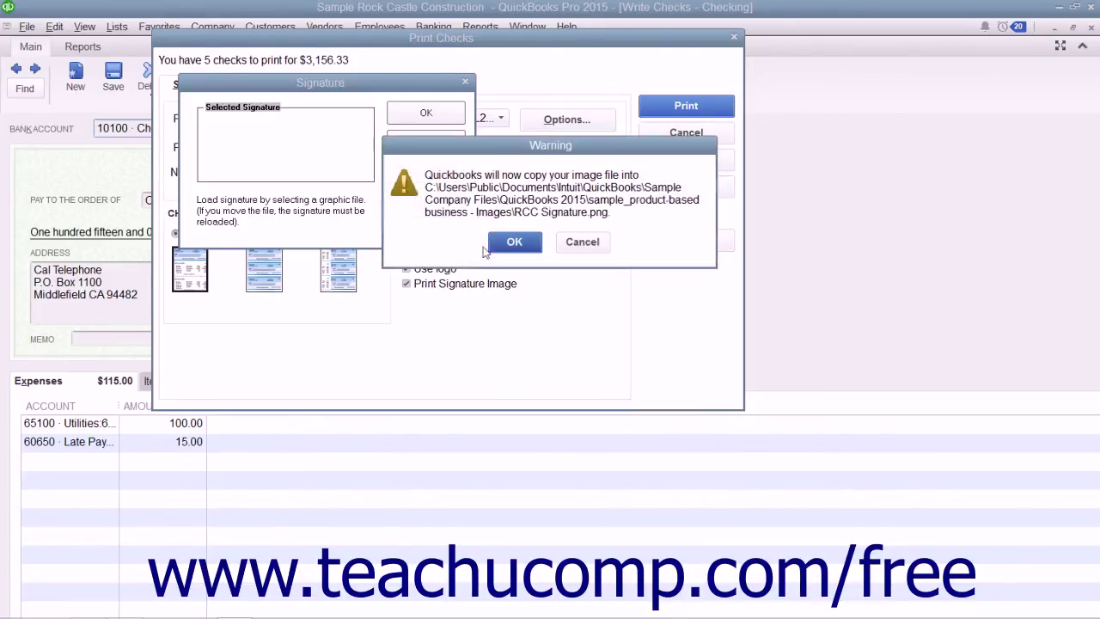
pyautogui.click(515, 241)
pyautogui.click(428, 115)
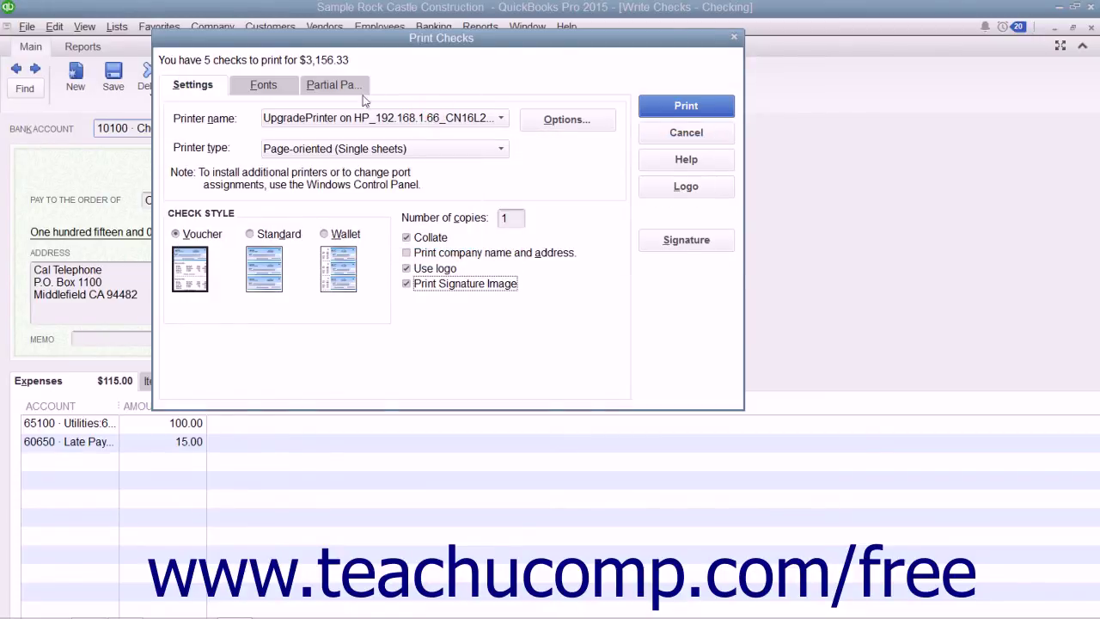
# Step: On the Fonts tab, set the address font and check font to Arial Narrow 10
pyautogui.click(282, 89)
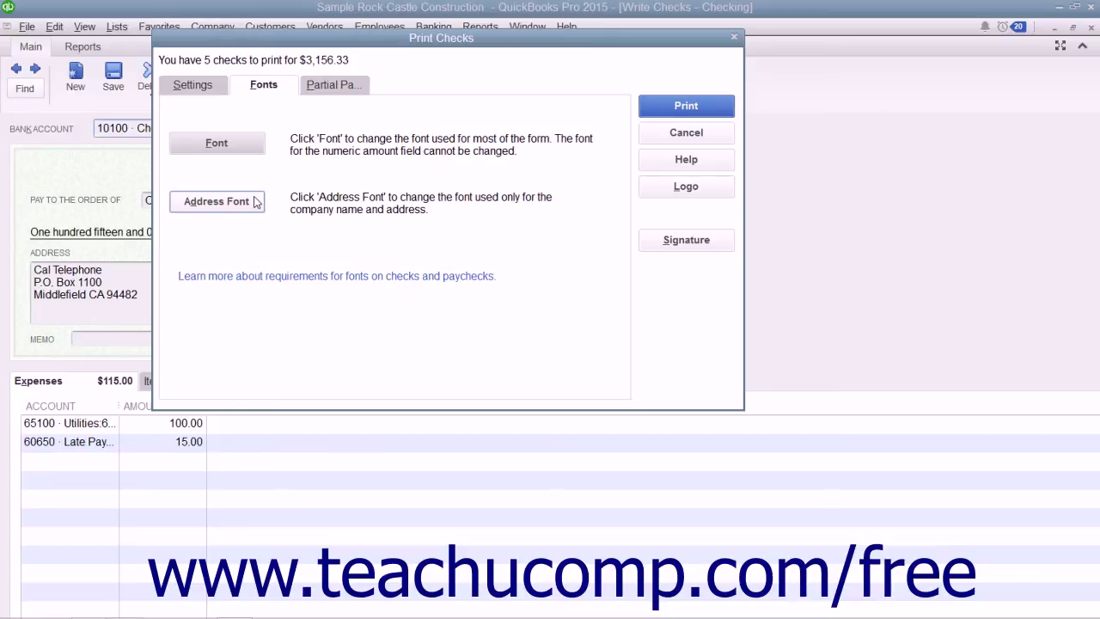
pyautogui.click(217, 201)
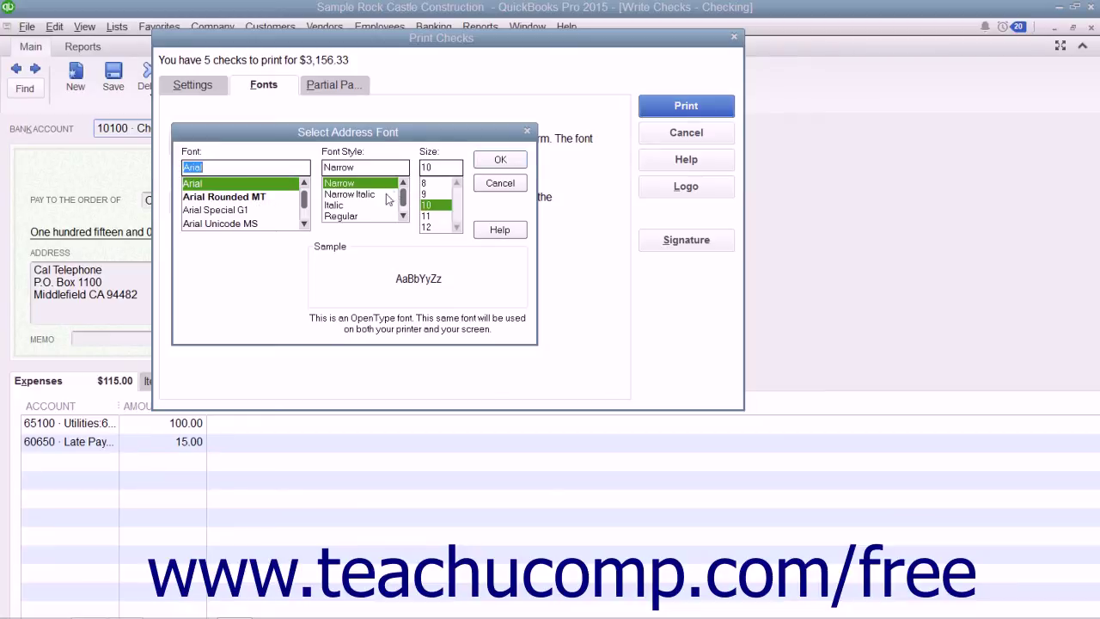
pyautogui.click(500, 163)
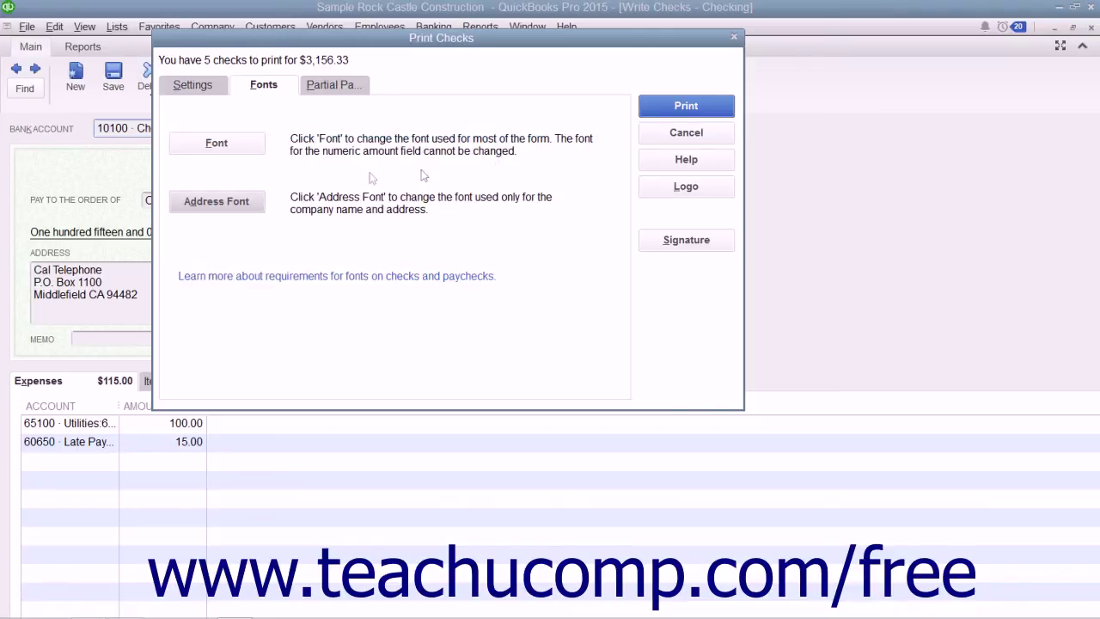
pyautogui.click(245, 155)
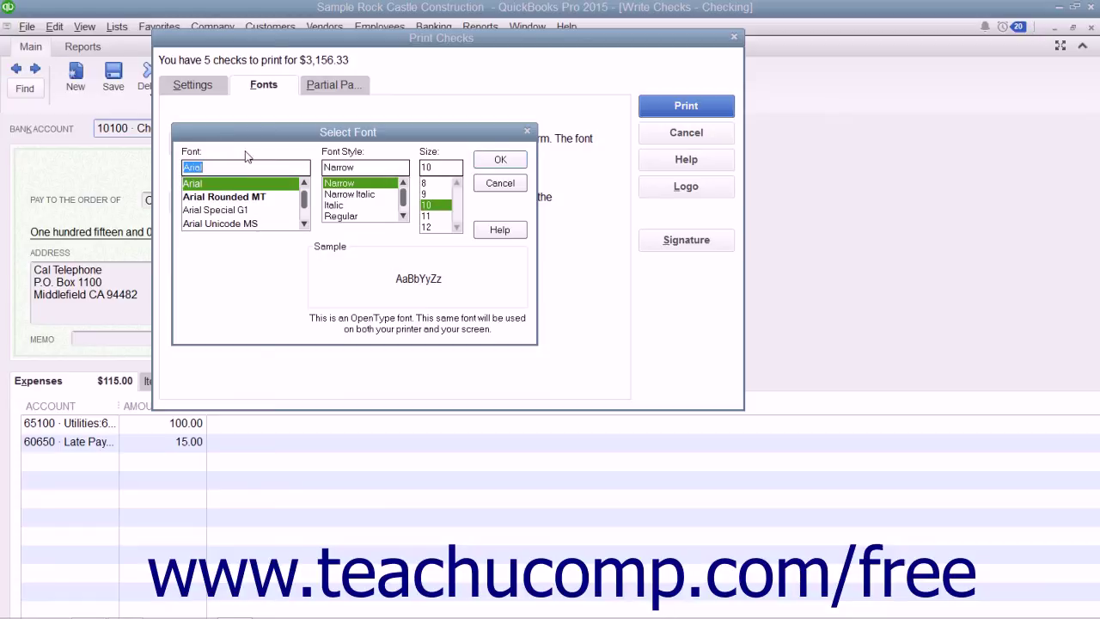
pyautogui.click(498, 162)
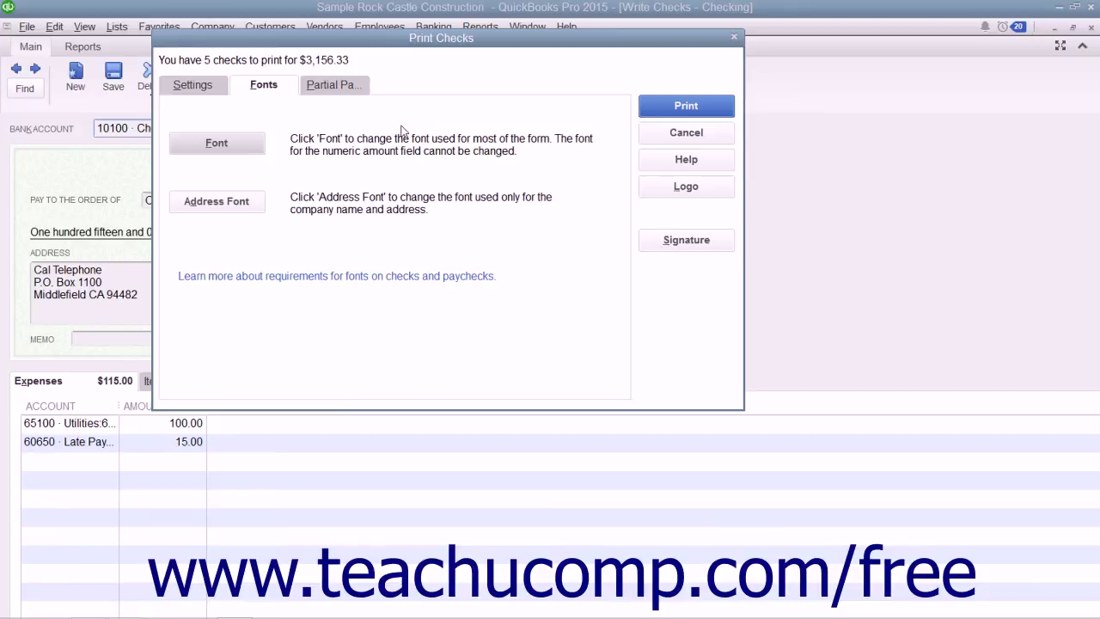
# Step: Show the Partial Page tab to review the Side, Center and Portrait styles
pyautogui.click(347, 89)
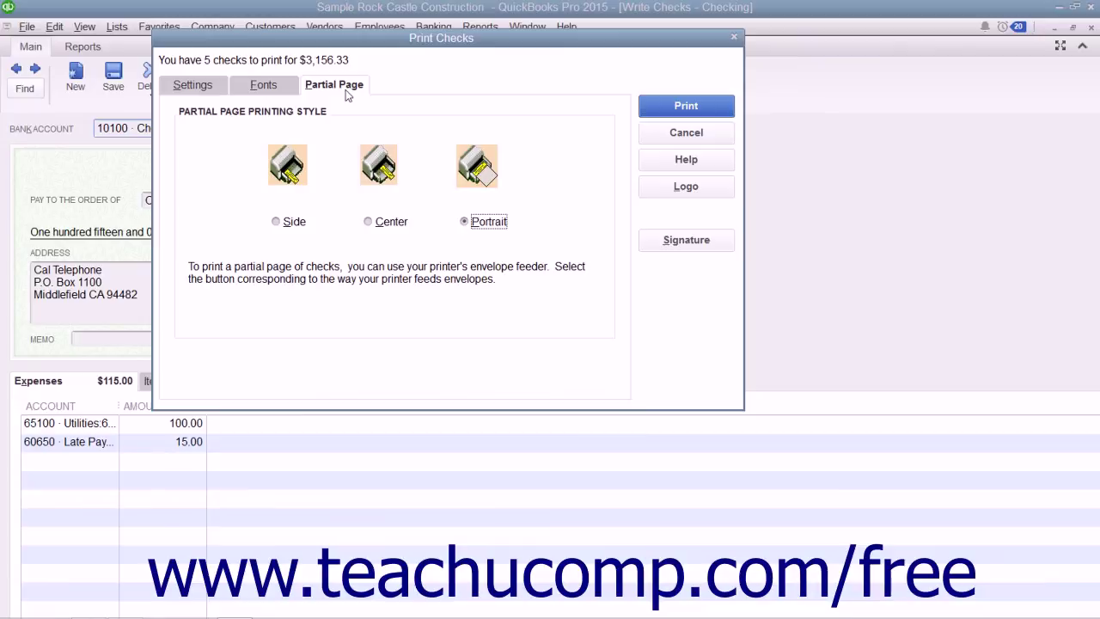